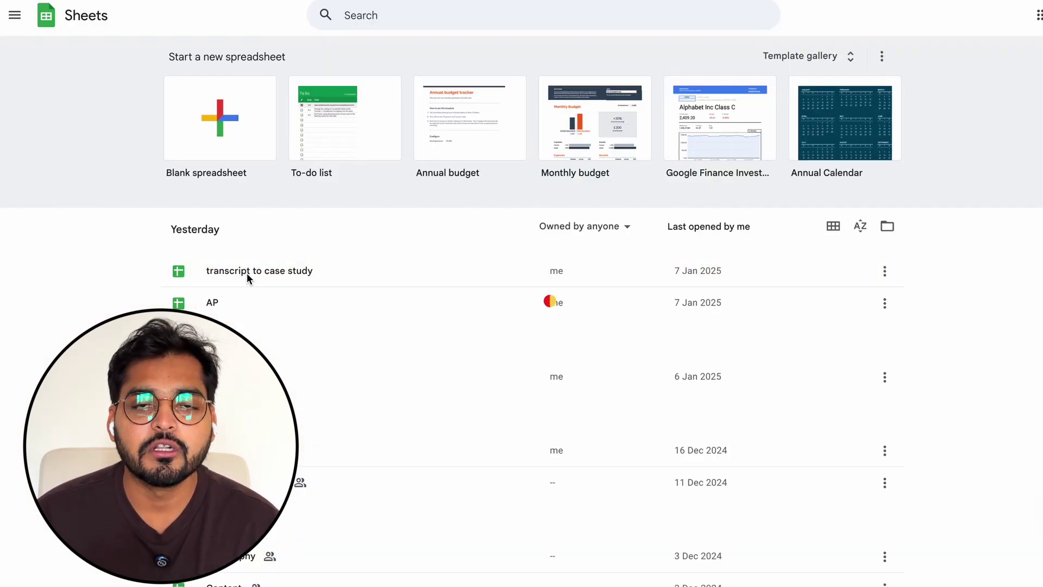
Open the 'transcript to case study' spreadsheet to view the interview transcript in column A
left_click(248, 277)
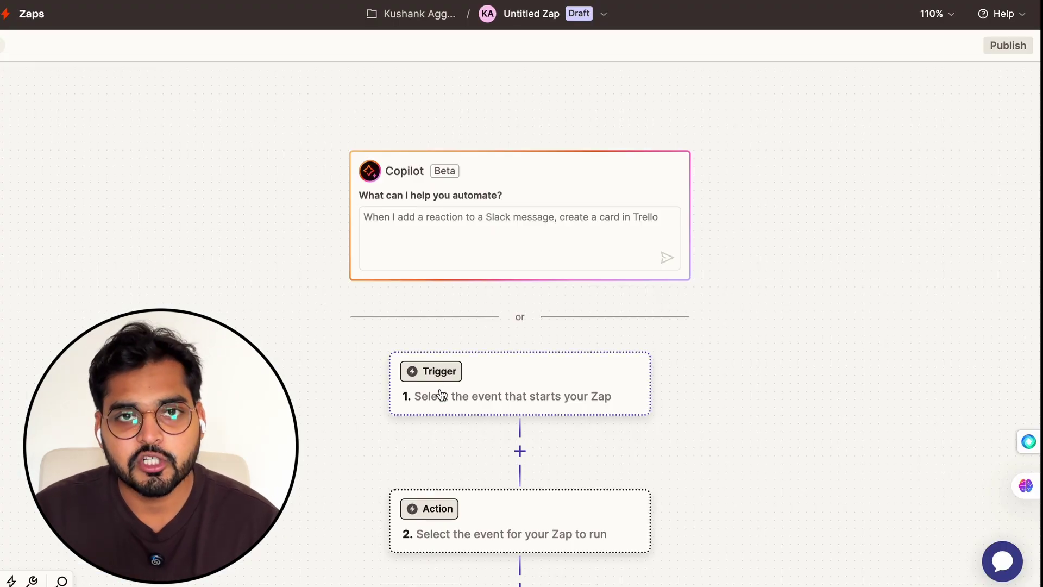
Make Google Sheets the trigger app with the New Spreadsheet Row event
left_click(440, 394)
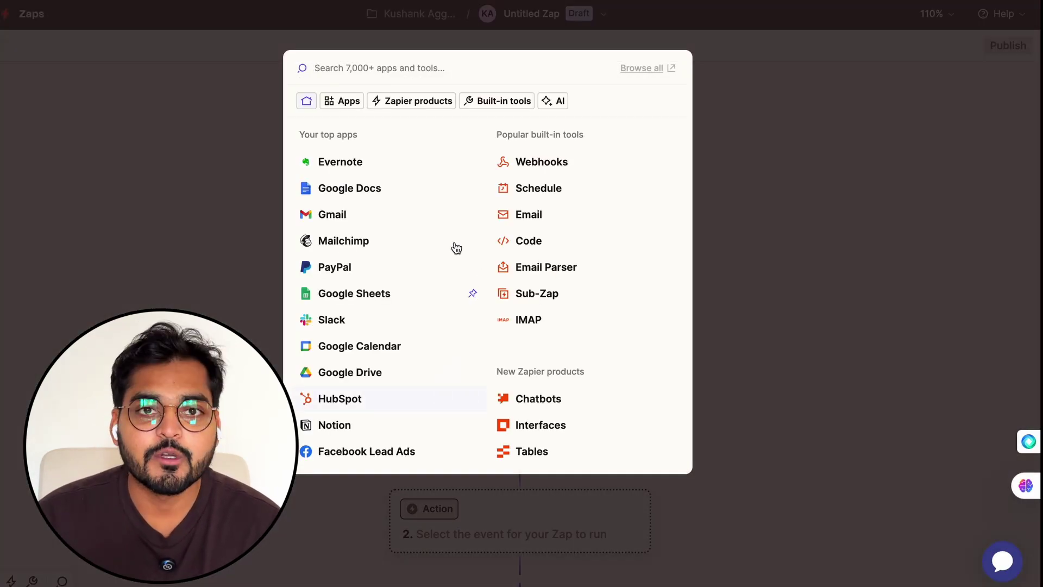
type("shee")
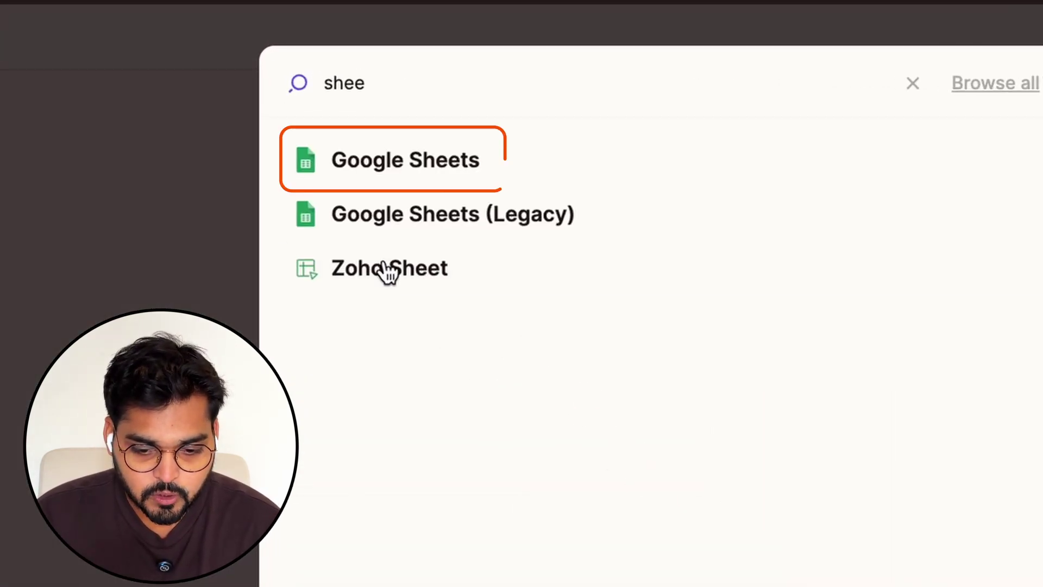
left_click(377, 167)
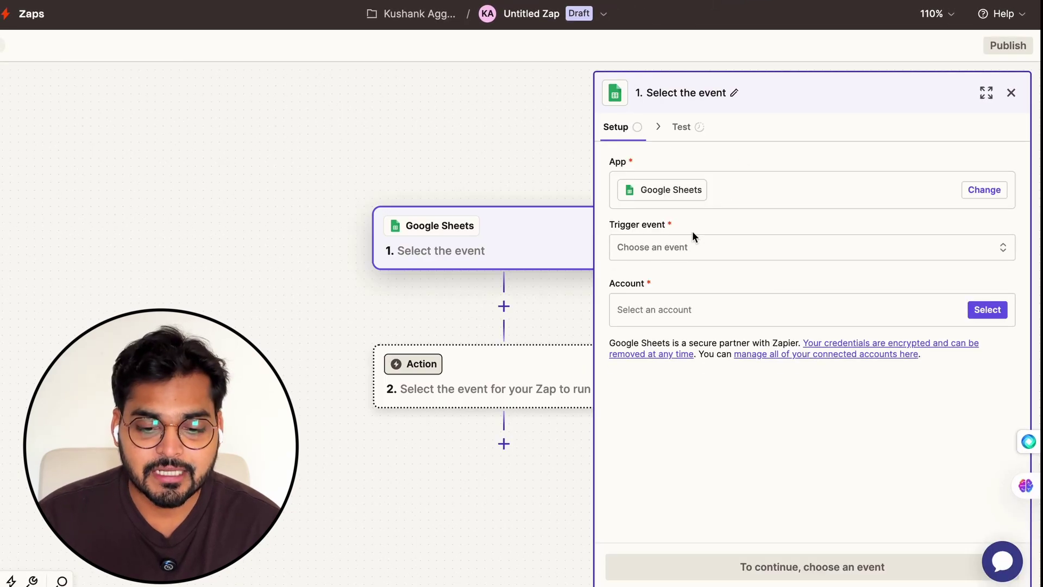
left_click(664, 246)
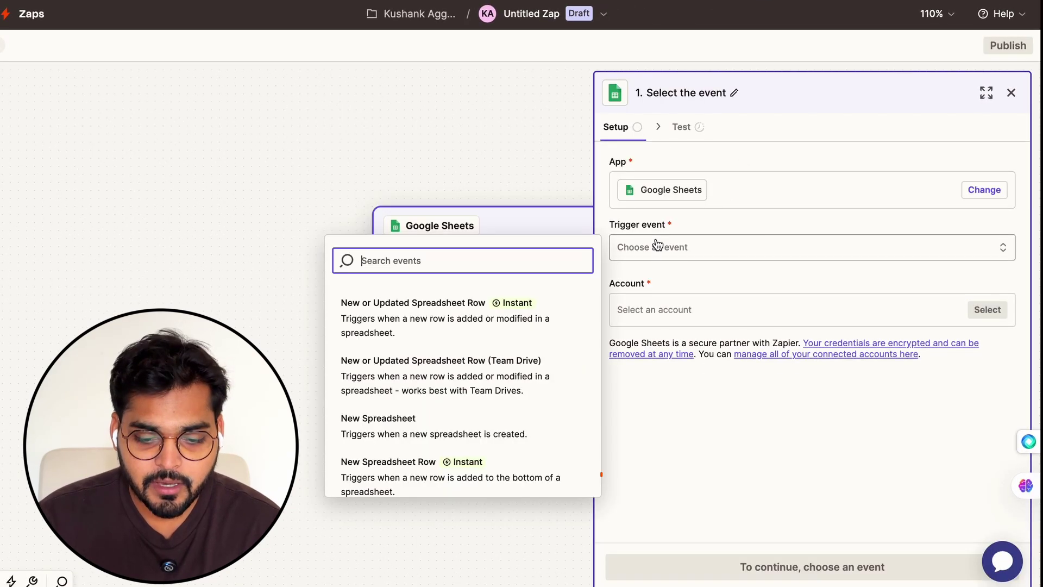
left_click(414, 474)
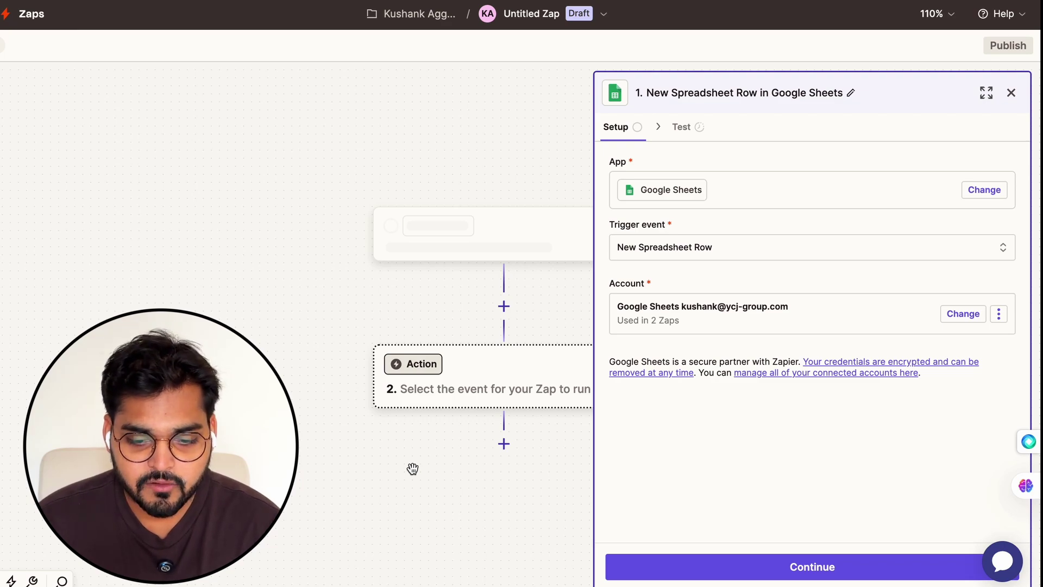
Point the trigger at Sheet1 of 'transcript to case study' and test it for sample rows
left_click(691, 130)
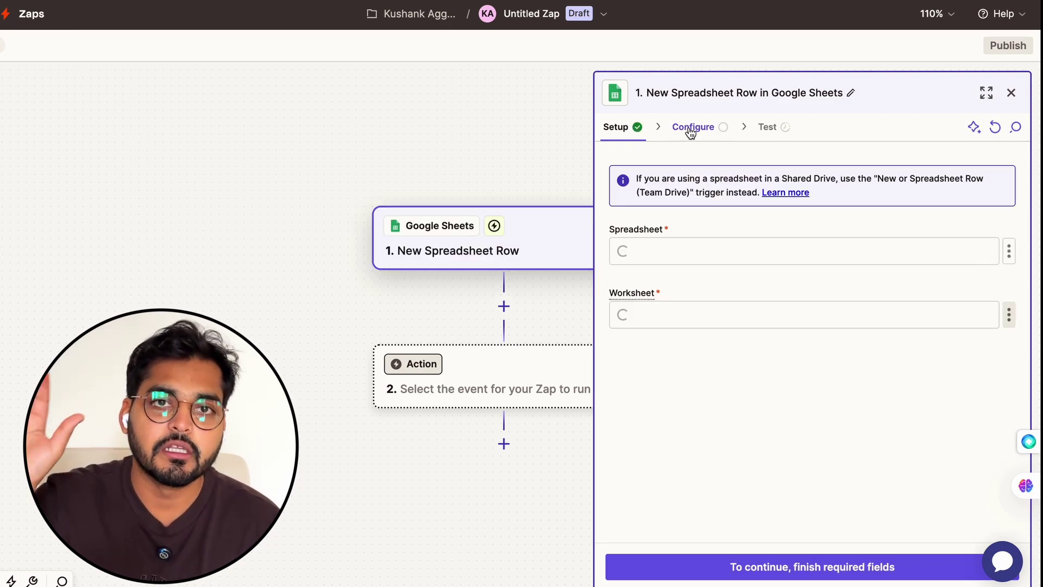
left_click(659, 248)
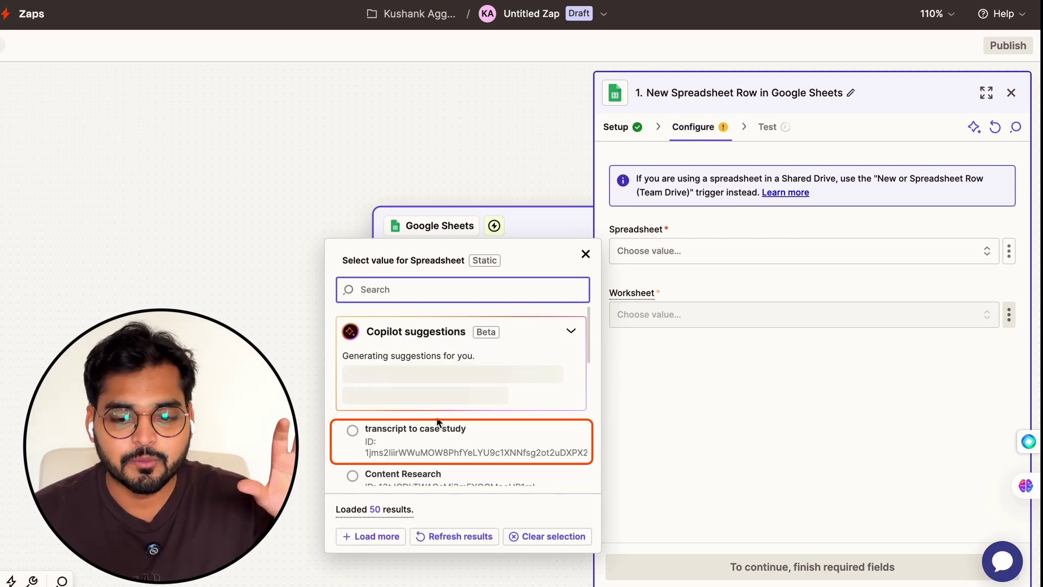
left_click(438, 429)
left_click(650, 316)
left_click(407, 361)
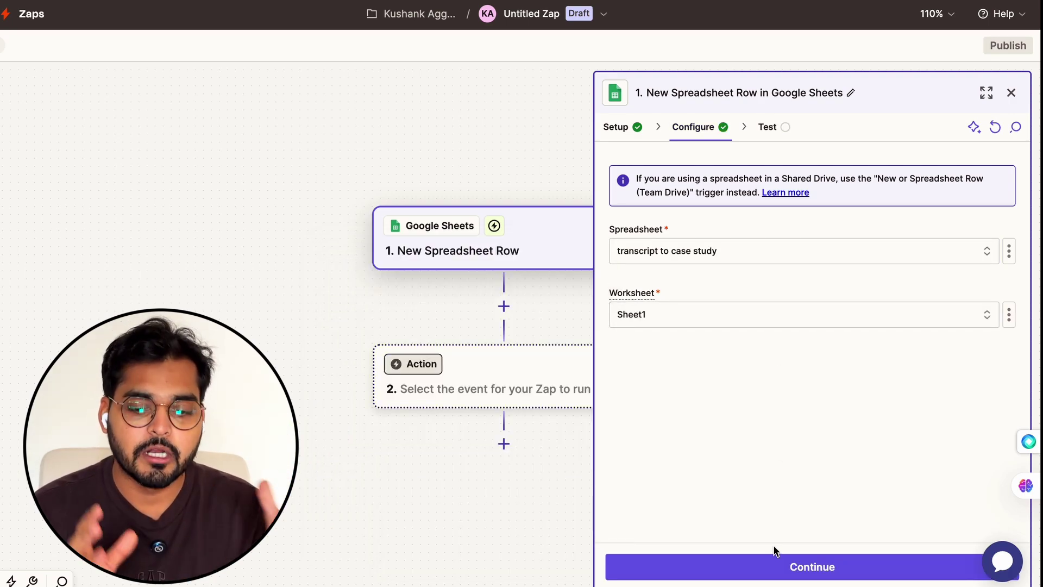
left_click(745, 566)
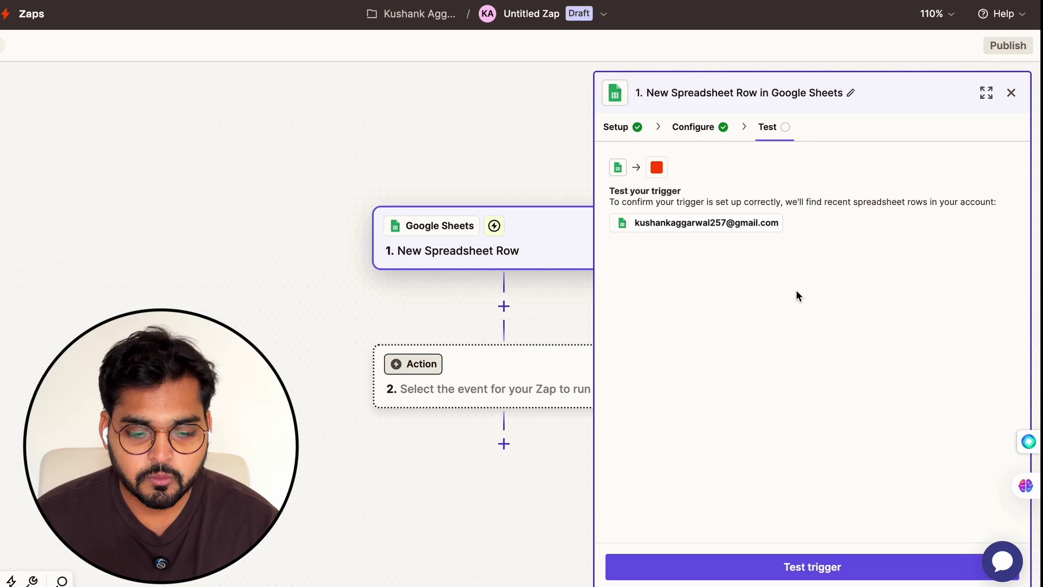
left_click(739, 560)
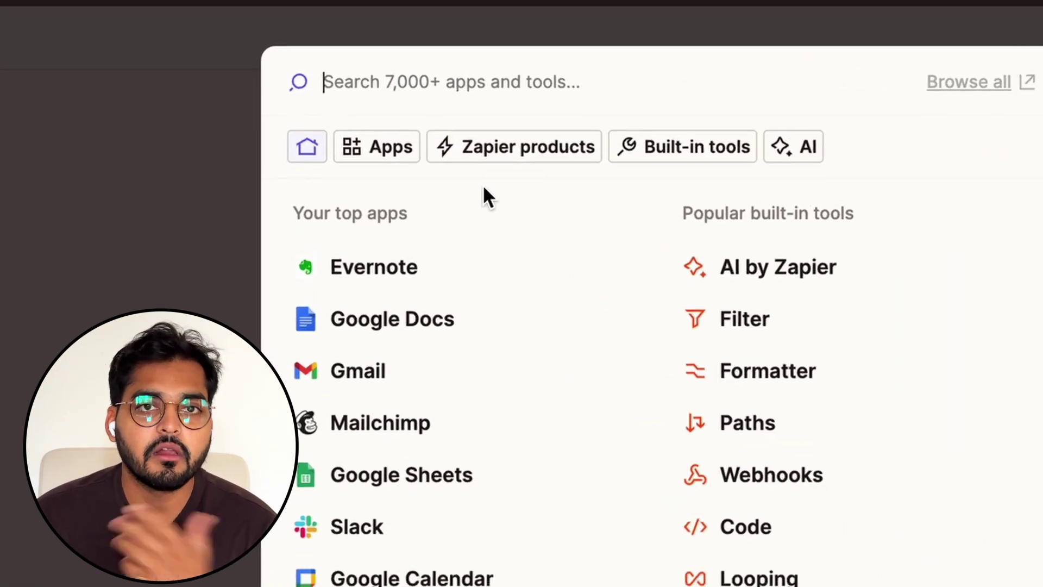
Set step 2 to Anthropic (Claude) with the Send Message action event
type("claud")
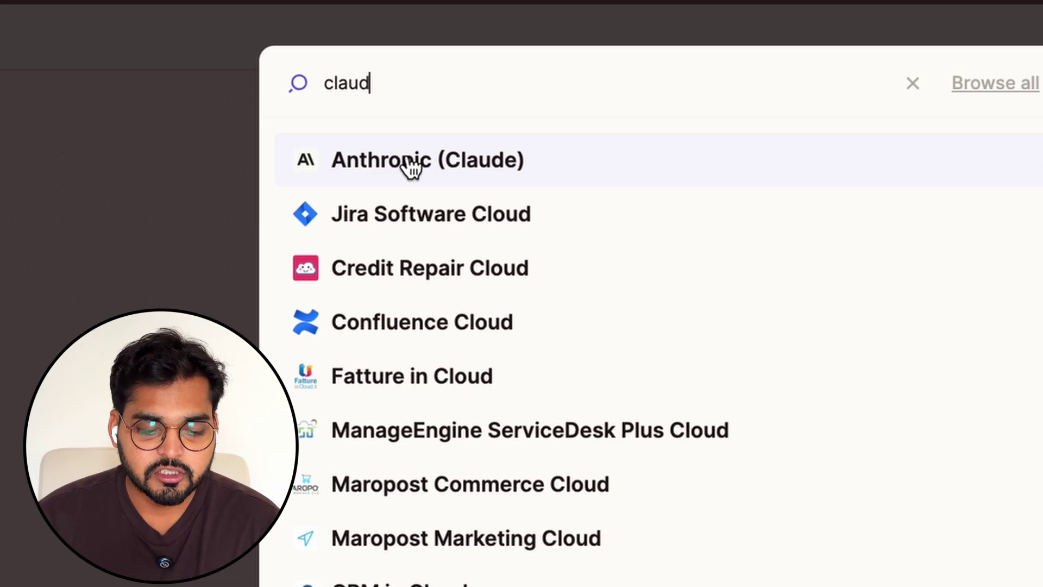
left_click(409, 168)
left_click(927, 387)
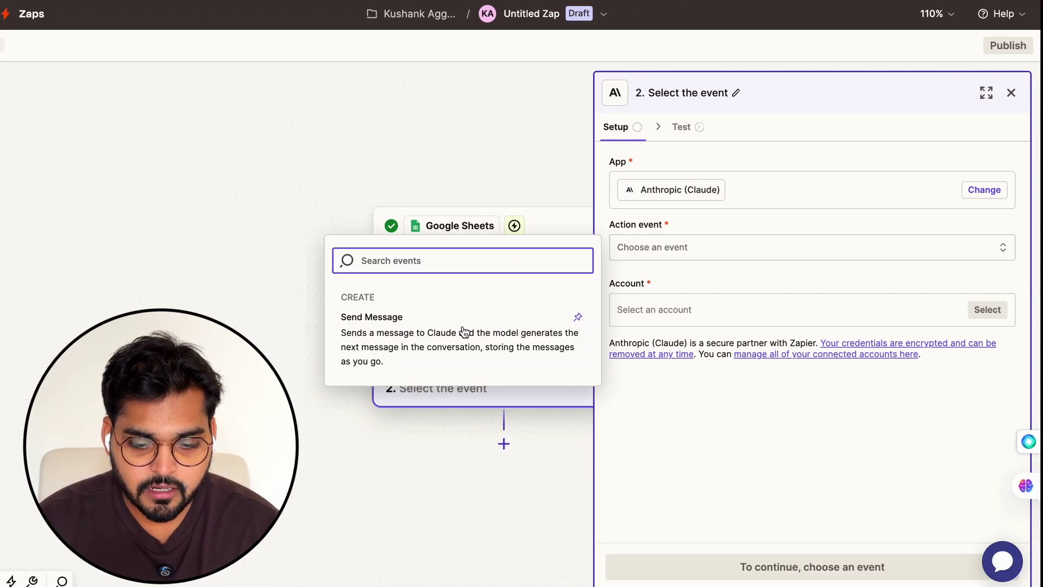
left_click(580, 531)
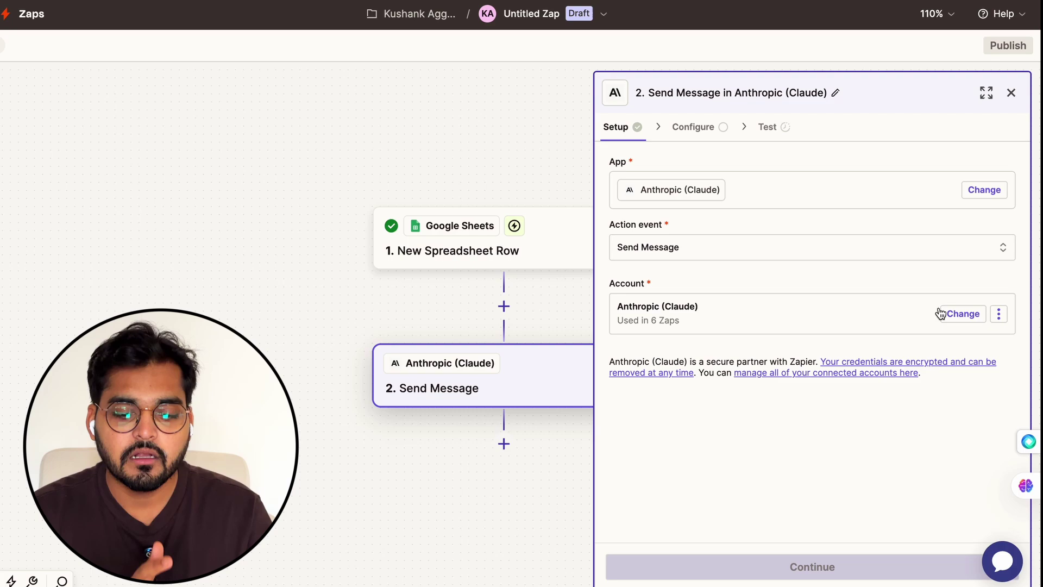
Set the User Message to 'transcript:' followed by the Customer Interview Trascript column
left_click(755, 570)
type("transcri")
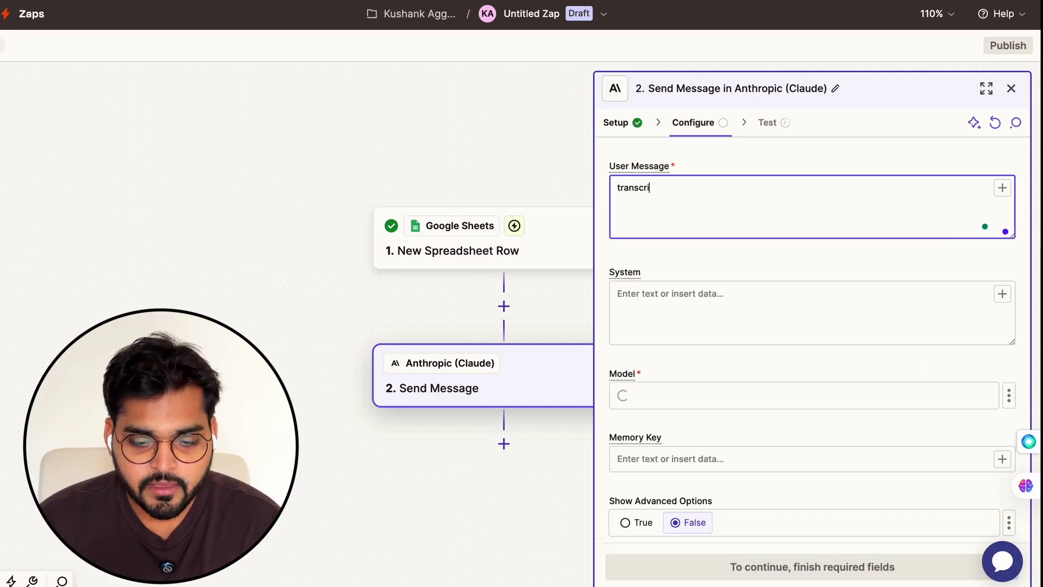
type("pt: /")
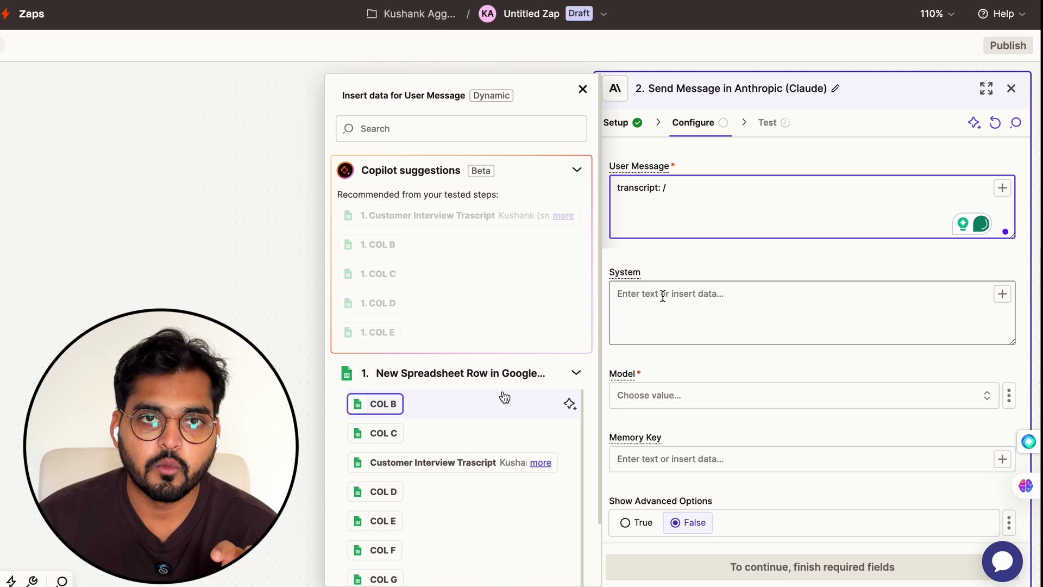
left_click(510, 462)
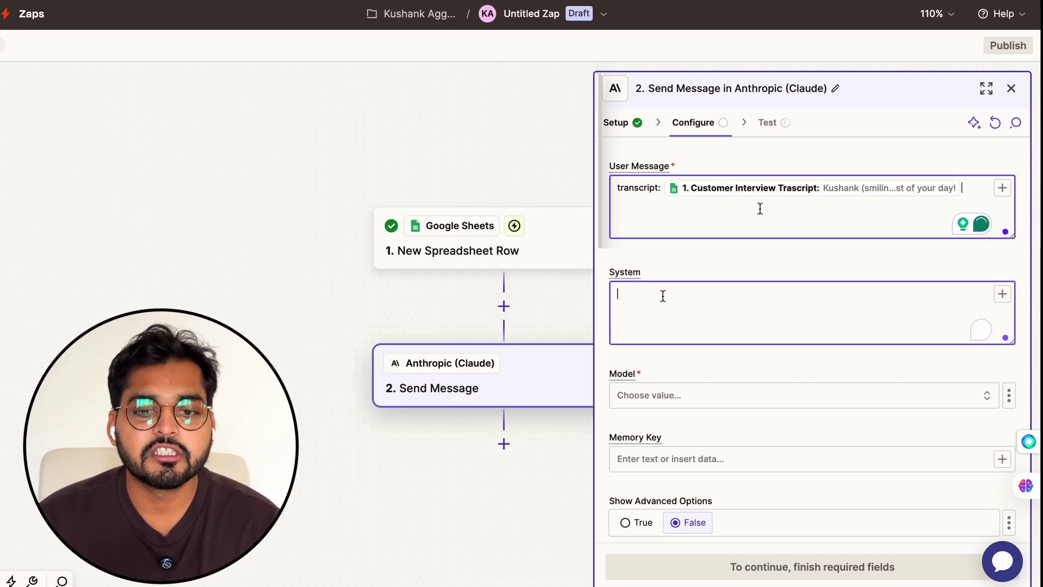
Paste the case-study system prompt and choose Claude 3.5 Sonnet (New) as the model
key("ctrl+v")
scroll(695, 299, "up", 10)
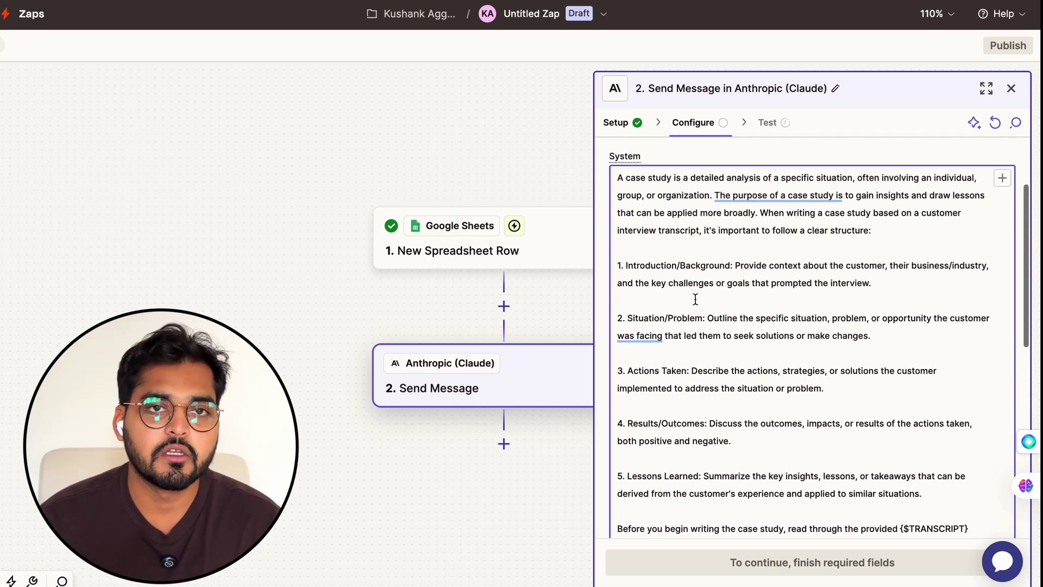
scroll(696, 300, "down", 10)
left_click(695, 363)
left_click(495, 361)
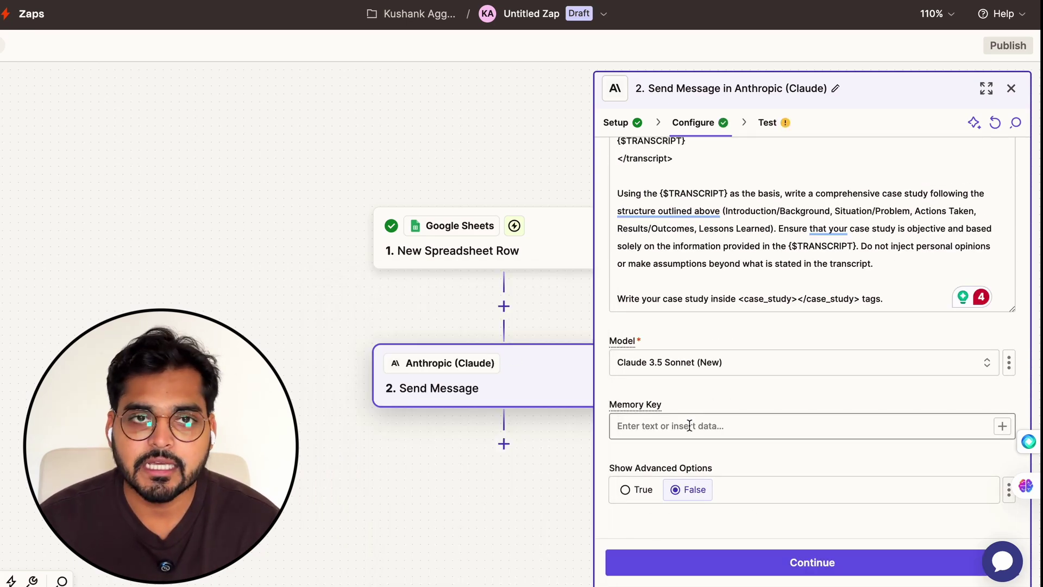
Test the Claude Send Message step and review the generated case study in Data out
left_click(718, 565)
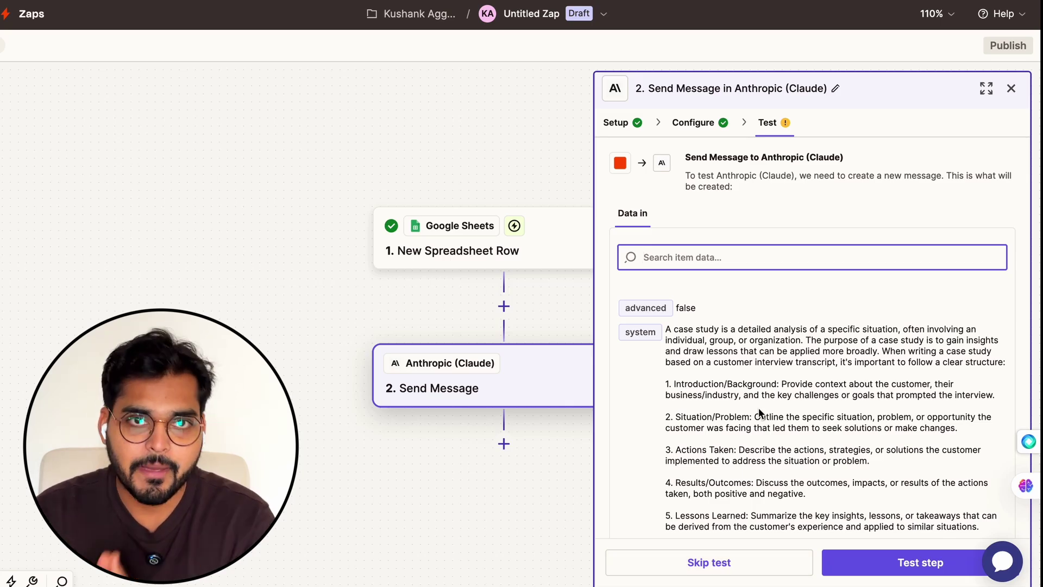
scroll(758, 408, "down", 15)
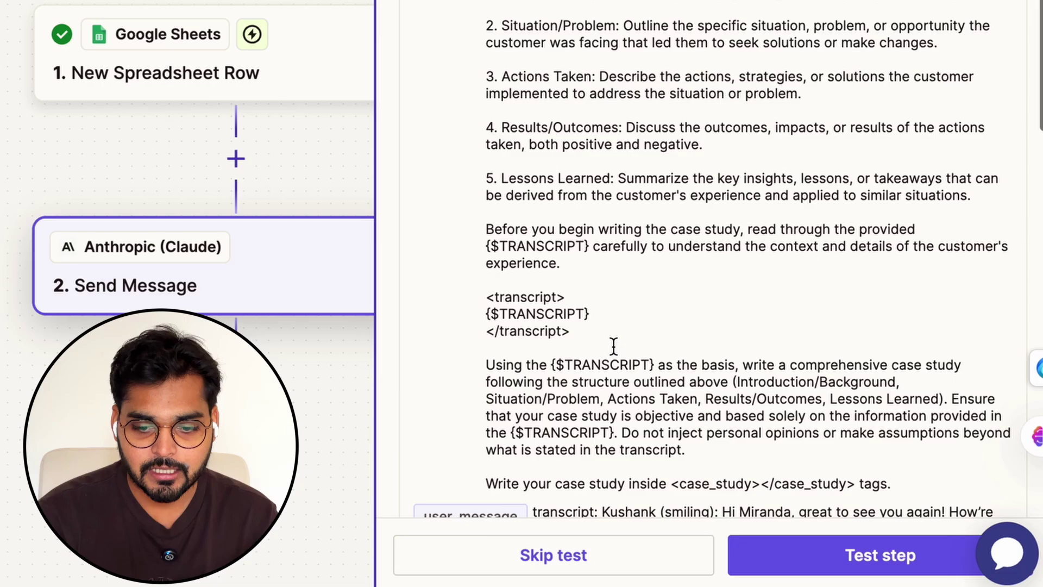
left_click(896, 573)
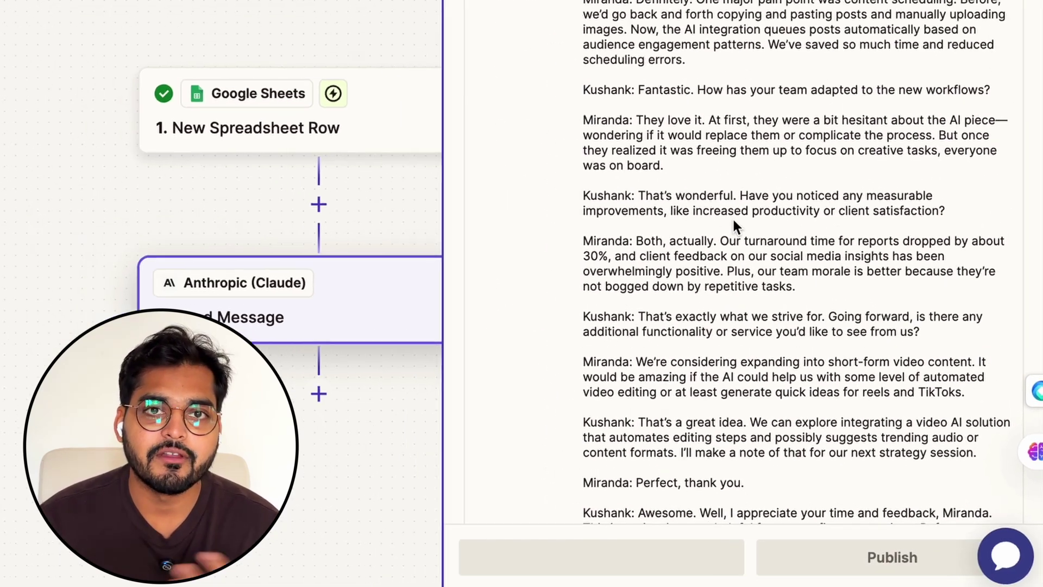
scroll(761, 334, "down", 10)
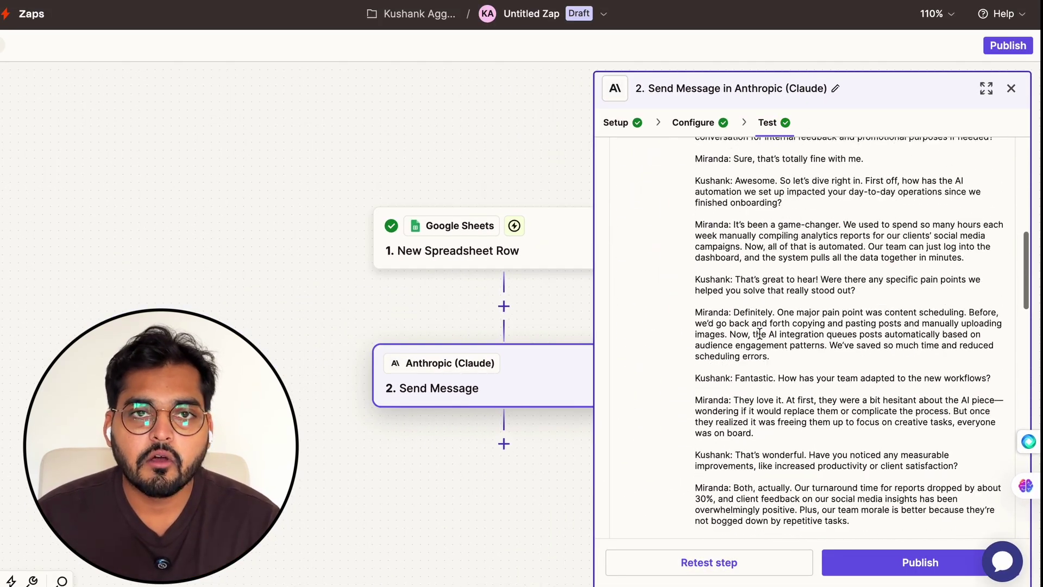
scroll(758, 332, "up", 6)
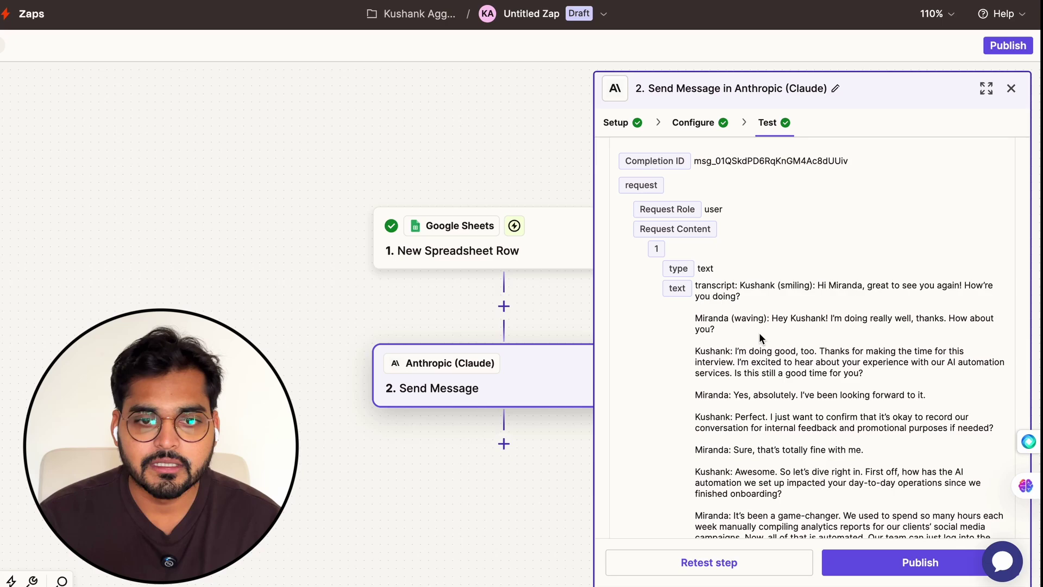
scroll(759, 333, "down", 15)
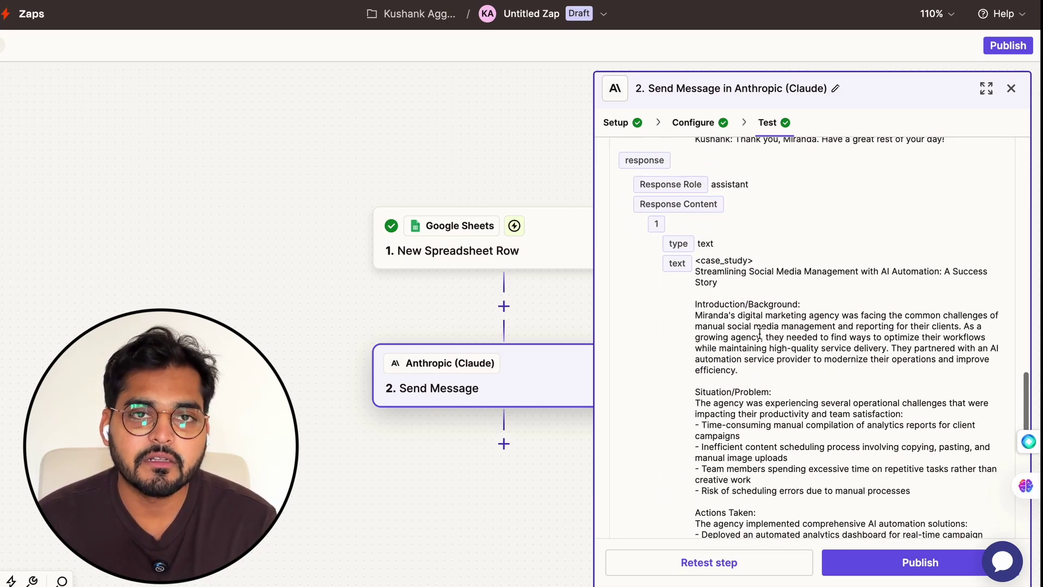
scroll(751, 282, "down", 4)
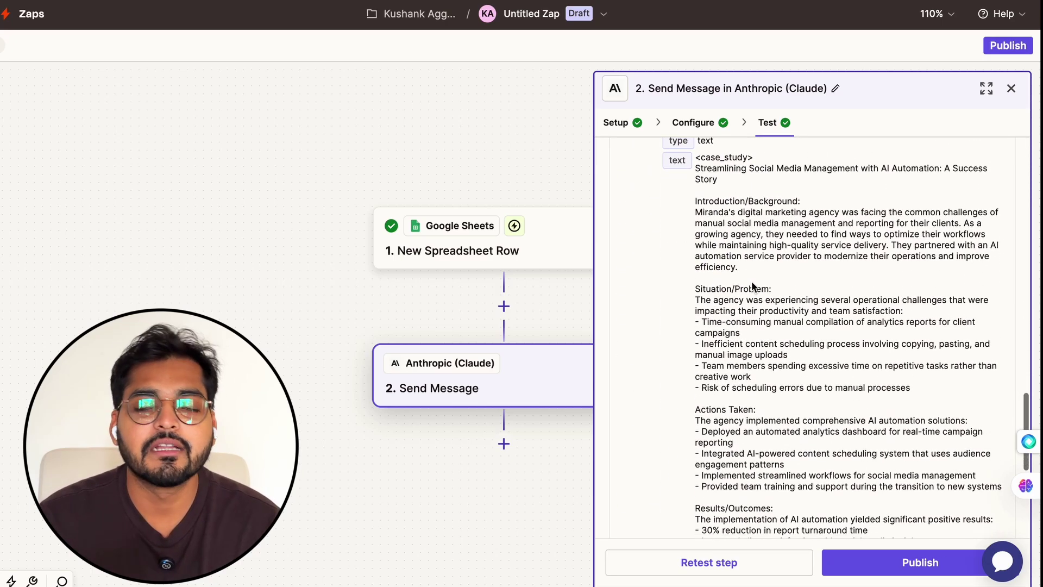
scroll(752, 281, "down", 6)
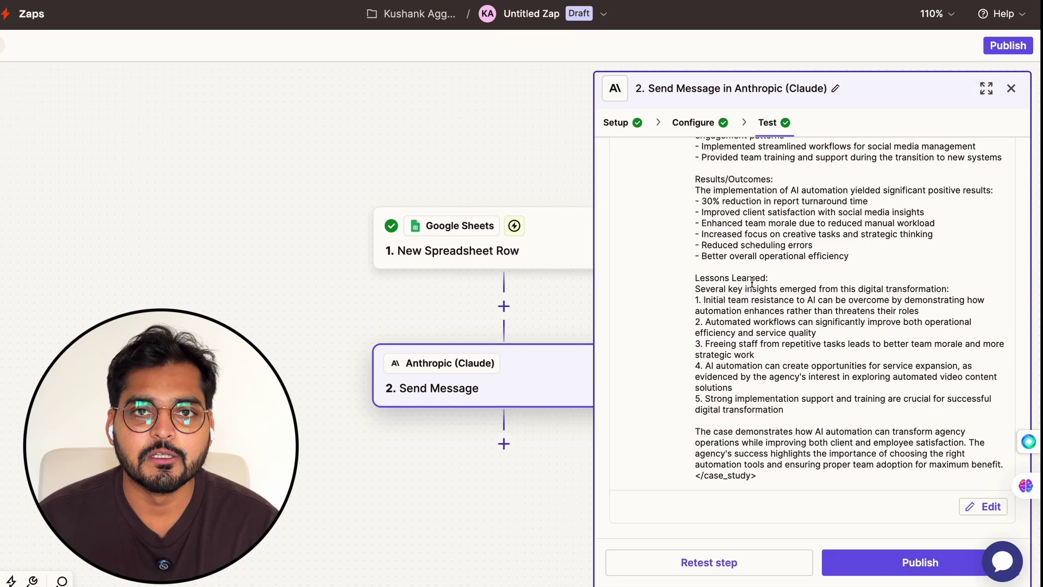
scroll(752, 281, "up", 10)
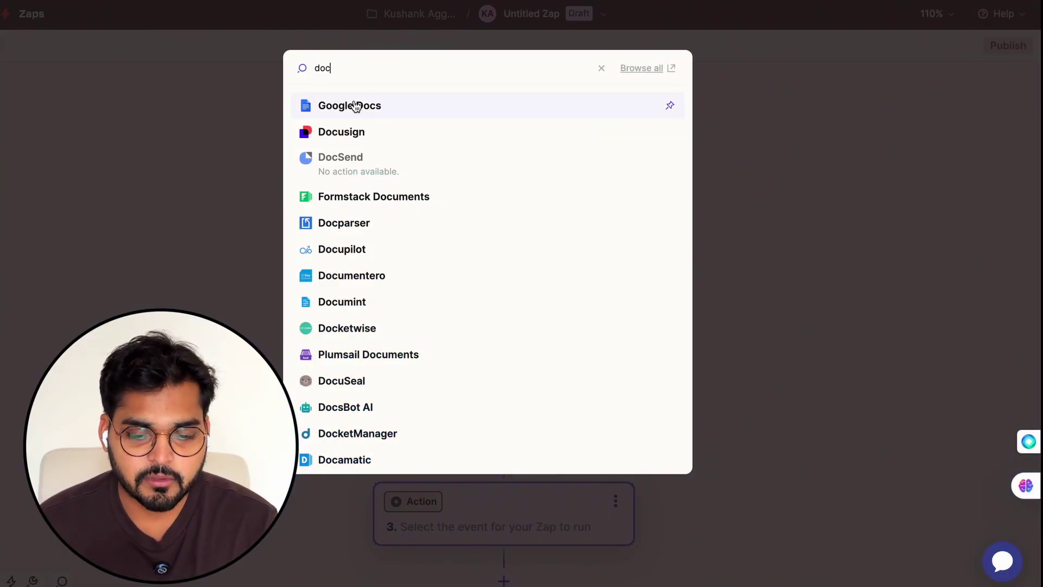
Choose Google Docs with Create Document From Text for the third step
left_click(355, 106)
scroll(435, 353, "down", 5)
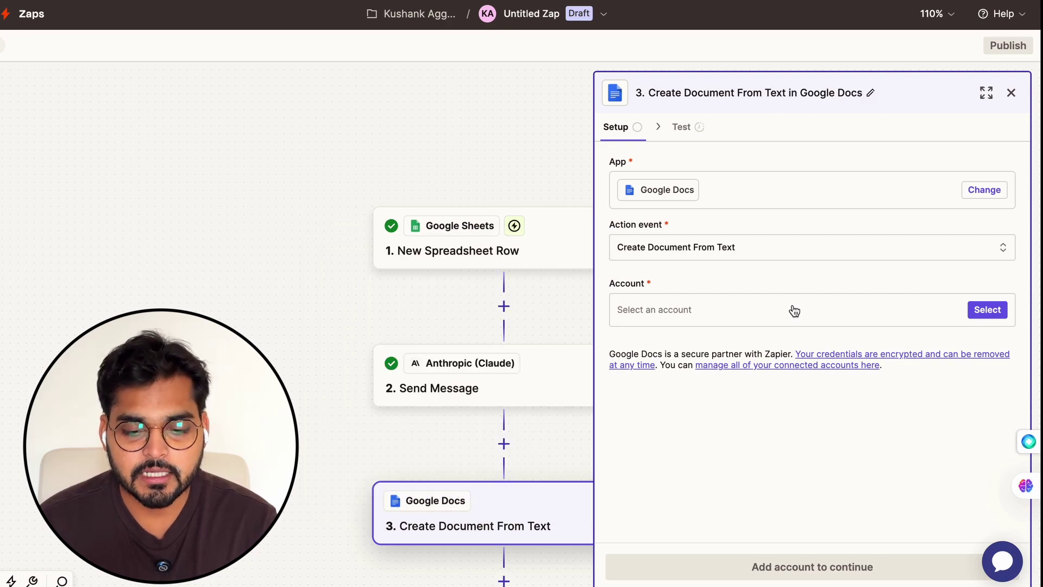
Connect a Google account to the Docs step and name the document 'Case Study'
left_click(889, 317)
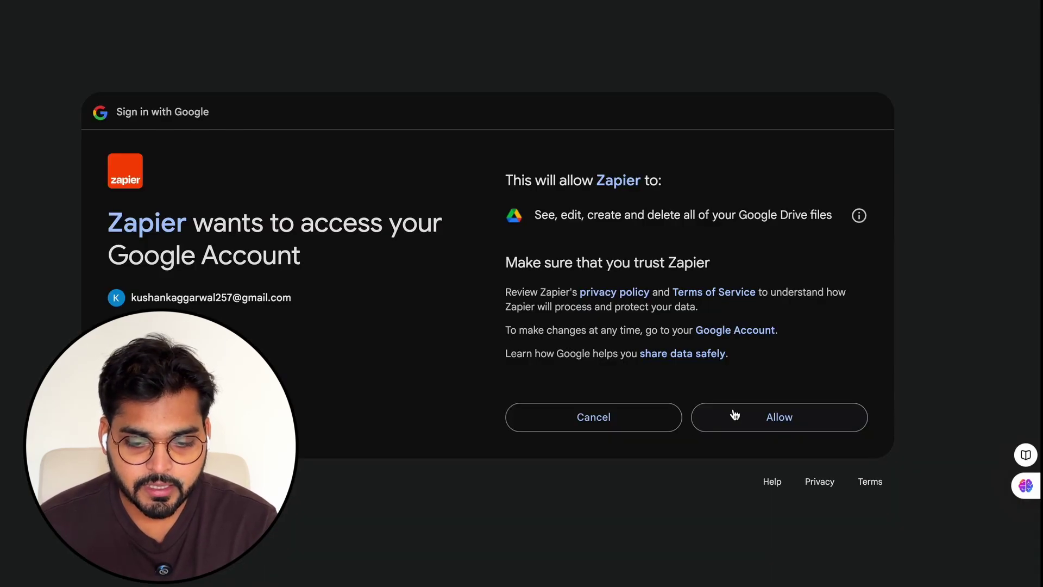
left_click(735, 414)
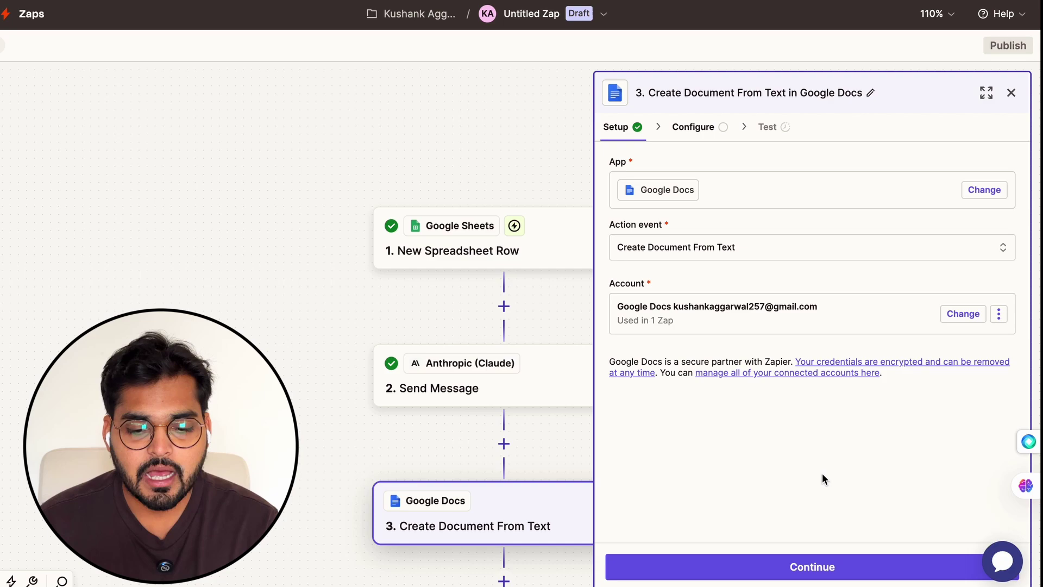
left_click(770, 565)
left_click(660, 196)
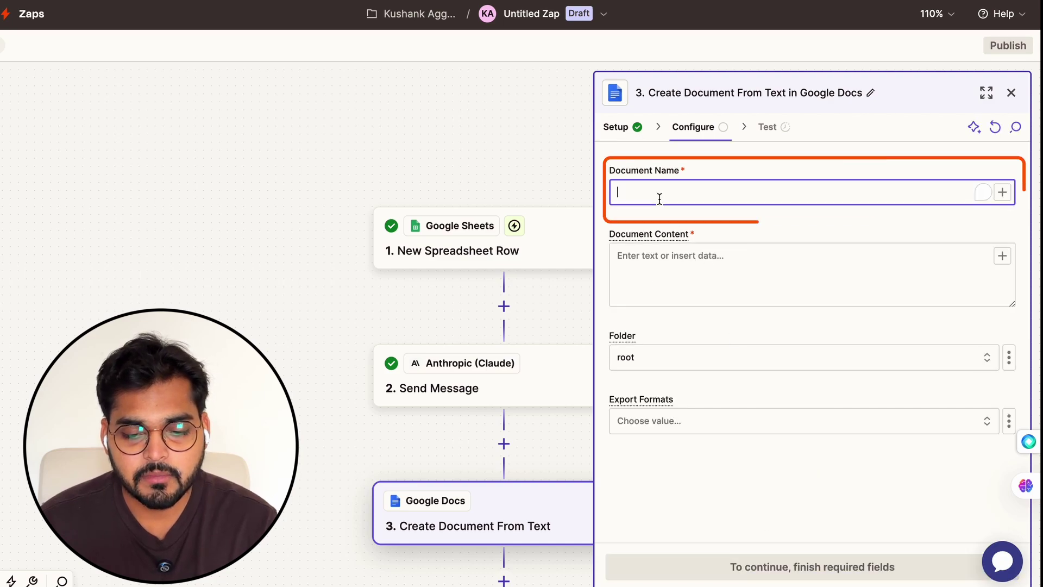
type("Case Study")
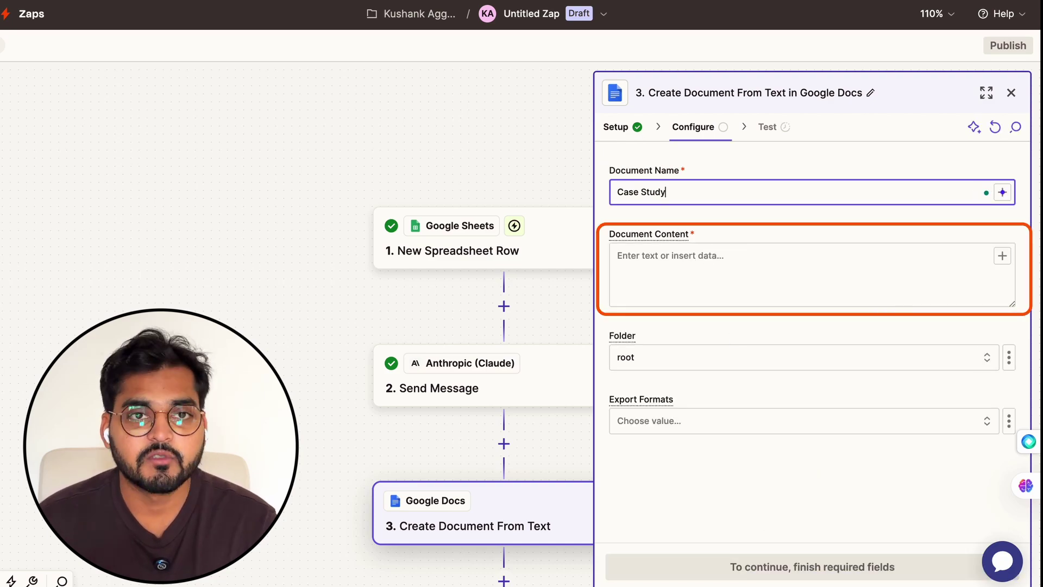
Map Claude's 2. Response Content Text into the Document Content field
left_click(672, 233)
type("/")
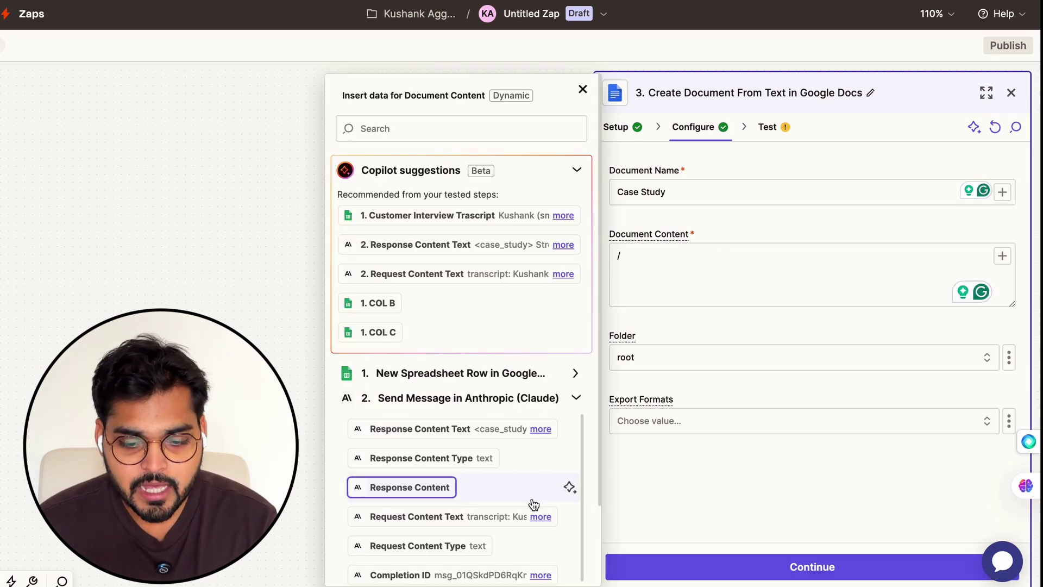
scroll(492, 459, "down", 2)
scroll(491, 460, "up", 2)
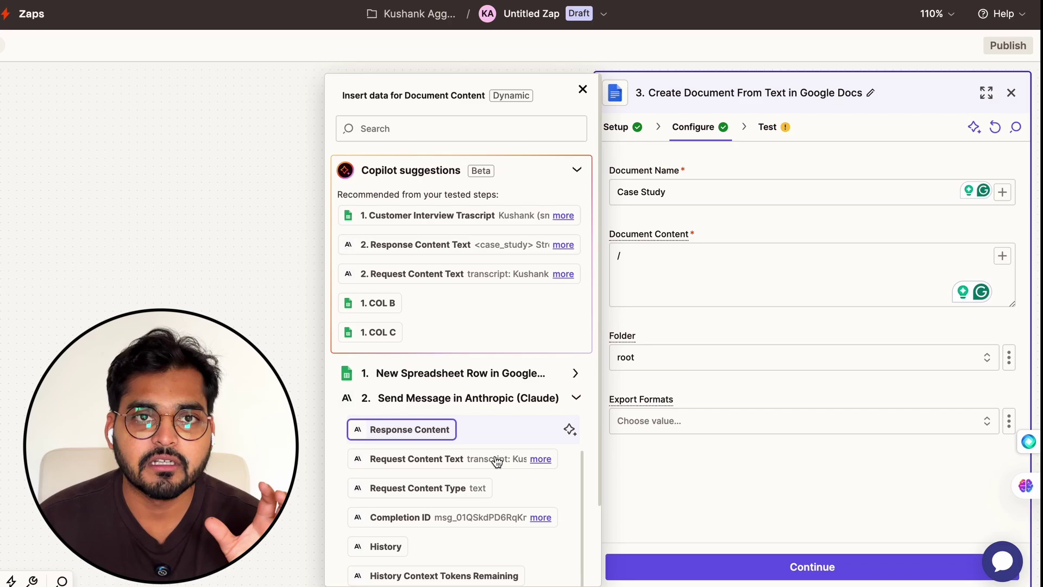
scroll(492, 451, "up", 1)
left_click(418, 429)
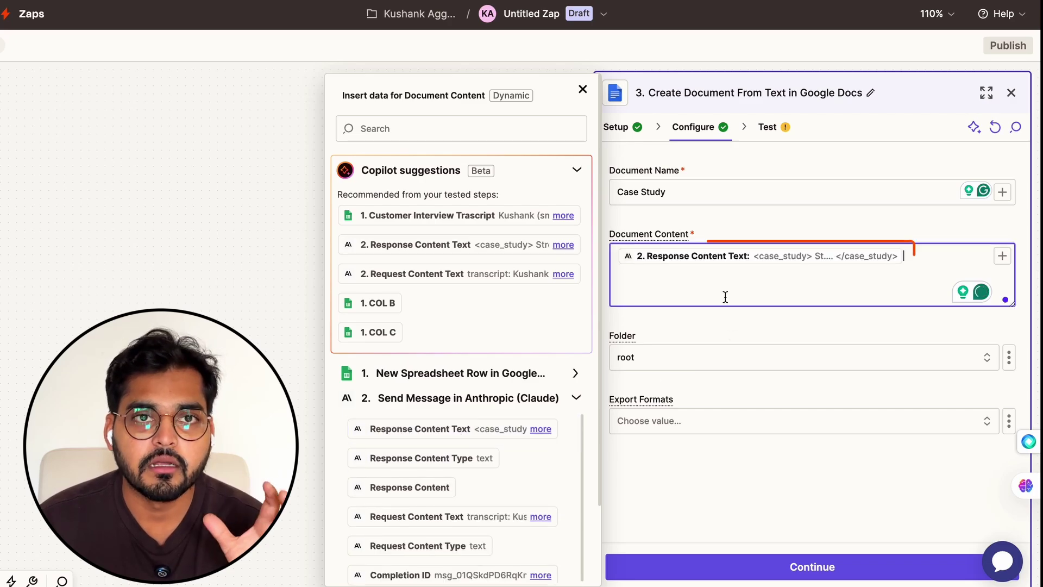
Test the Google Docs step so it creates the Case Study document
left_click(812, 567)
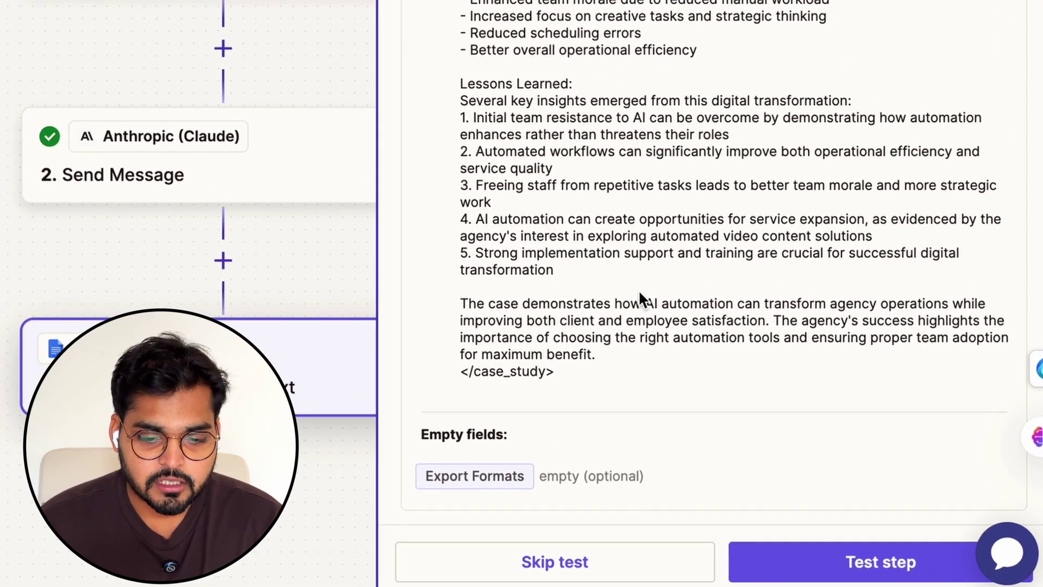
scroll(789, 389, "up", 10)
left_click(848, 565)
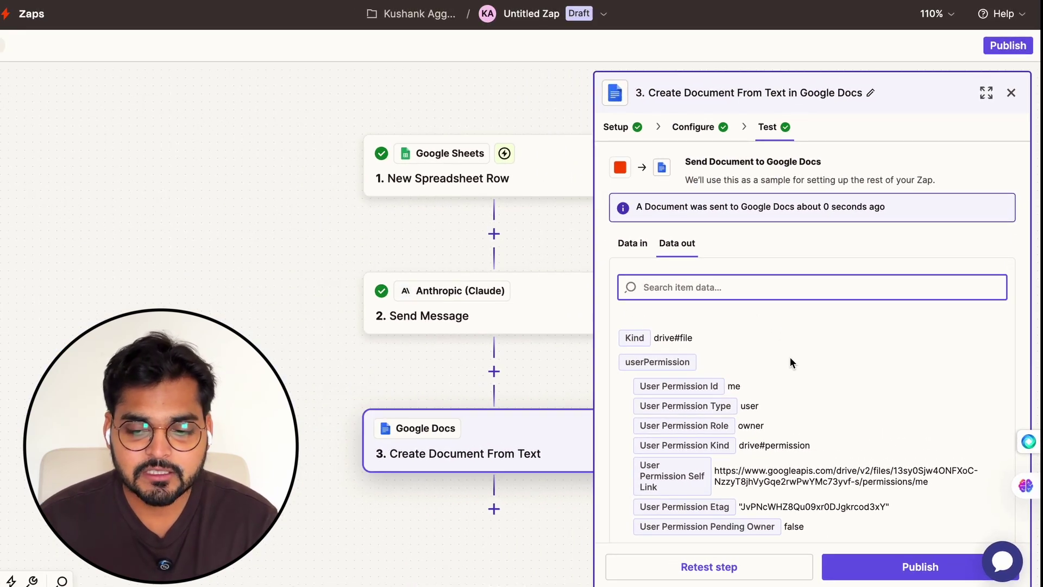
Publish the Zap and read through the generated Case Study document in Google Docs
left_click(920, 566)
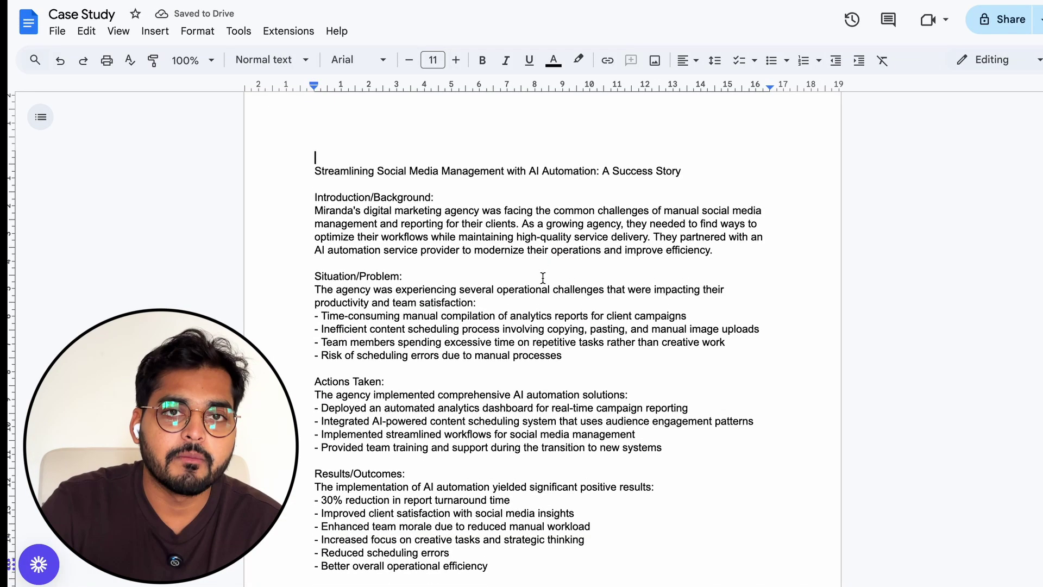
scroll(542, 278, "down", 3)
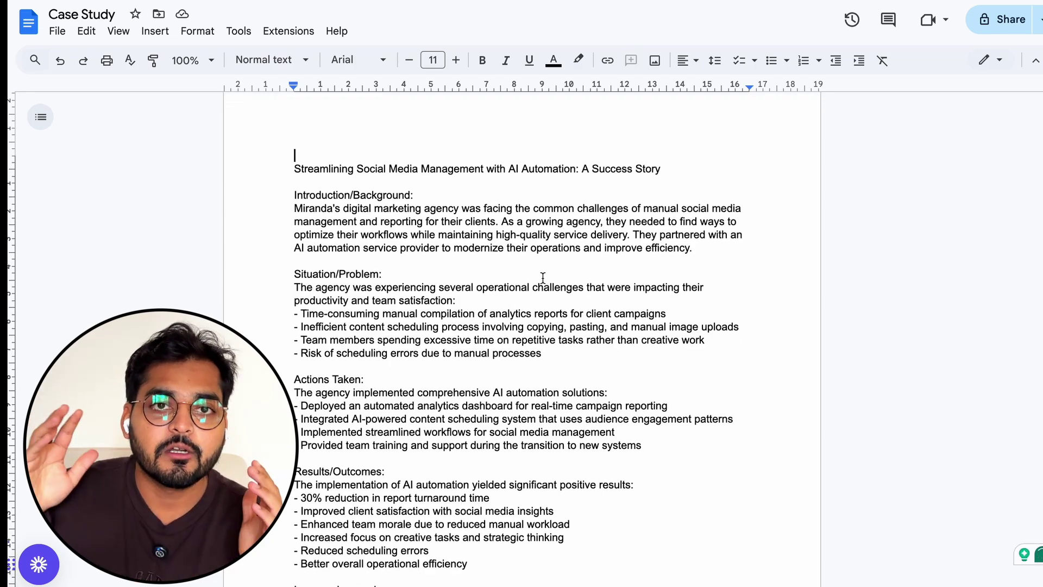
scroll(543, 278, "down", 8)
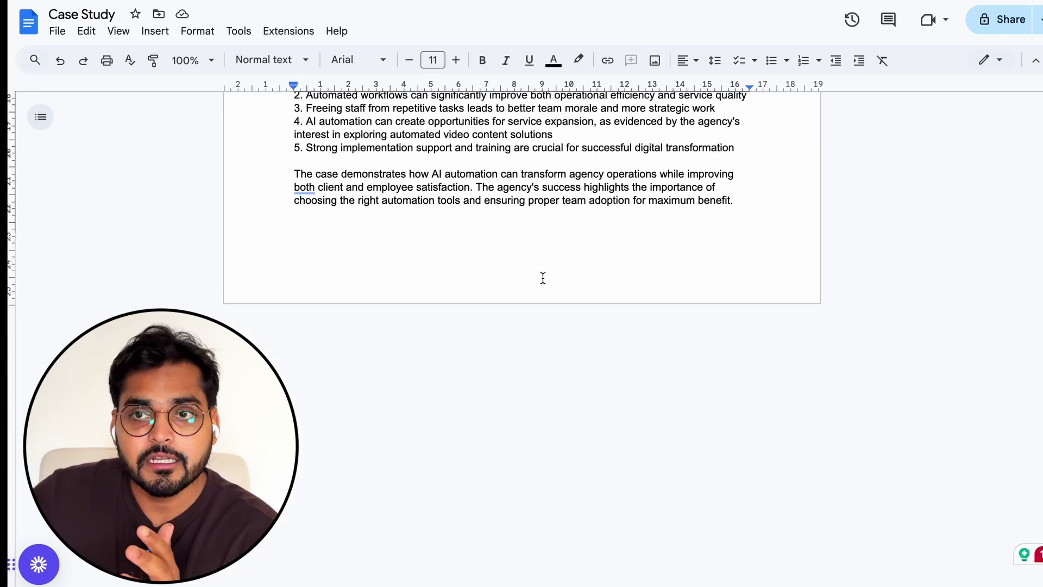